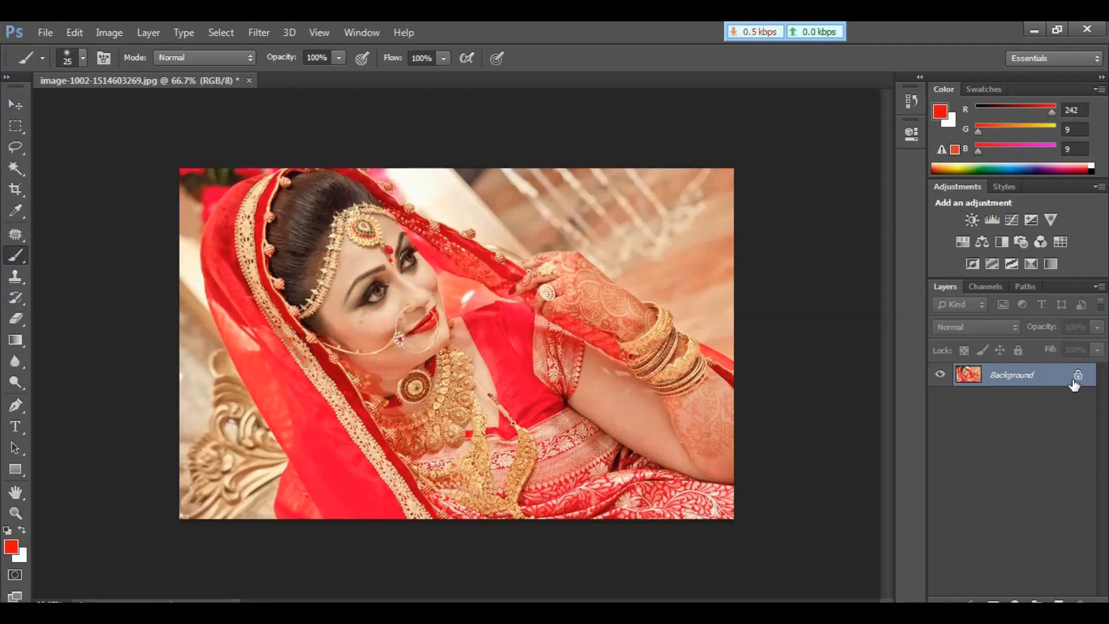
# Turn the locked background into a regular layer and convert it to a smart object
pyautogui.doubleClick(1074, 383)
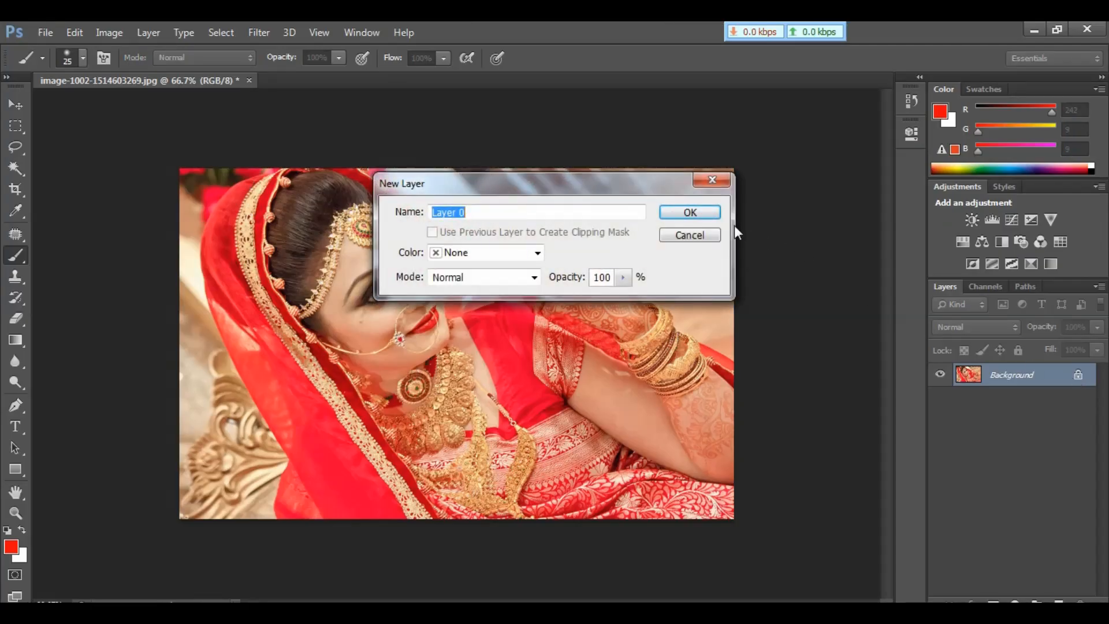
pyautogui.click(712, 213)
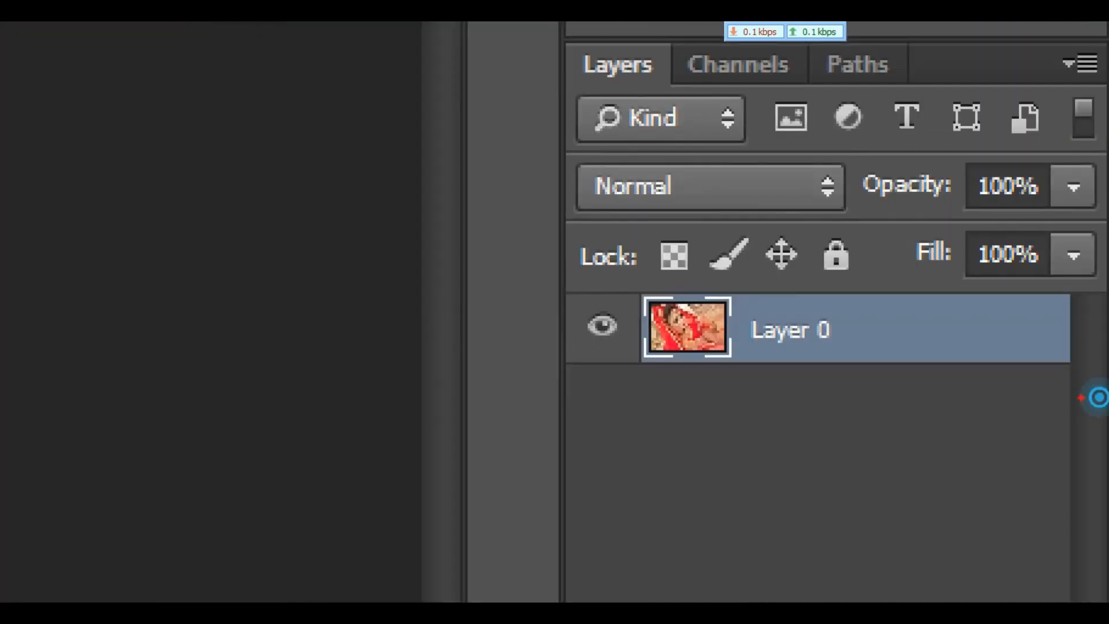
pyautogui.click(951, 358)
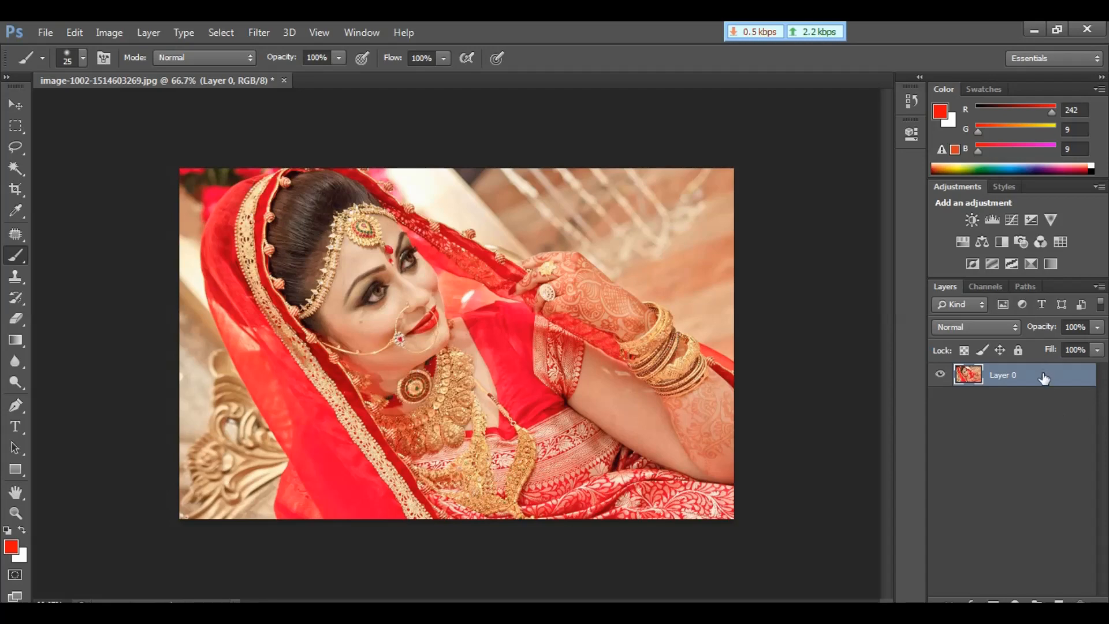
pyautogui.rightClick(1043, 375)
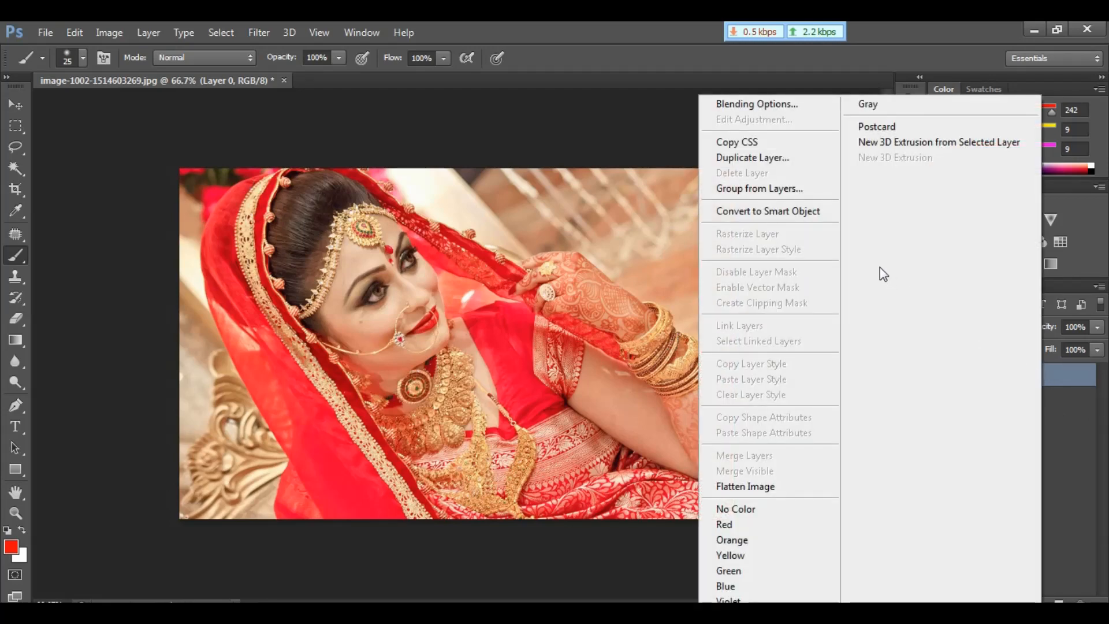
pyautogui.click(766, 214)
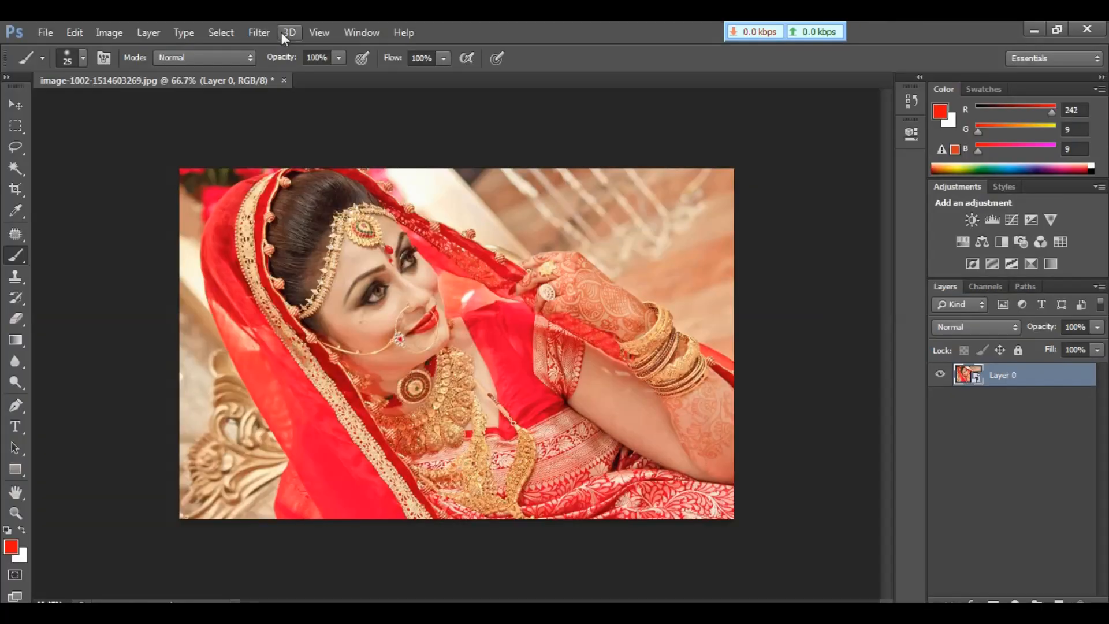
# Apply a Mezzotint filter of type Fine Dots to the smart object layer
pyautogui.click(262, 32)
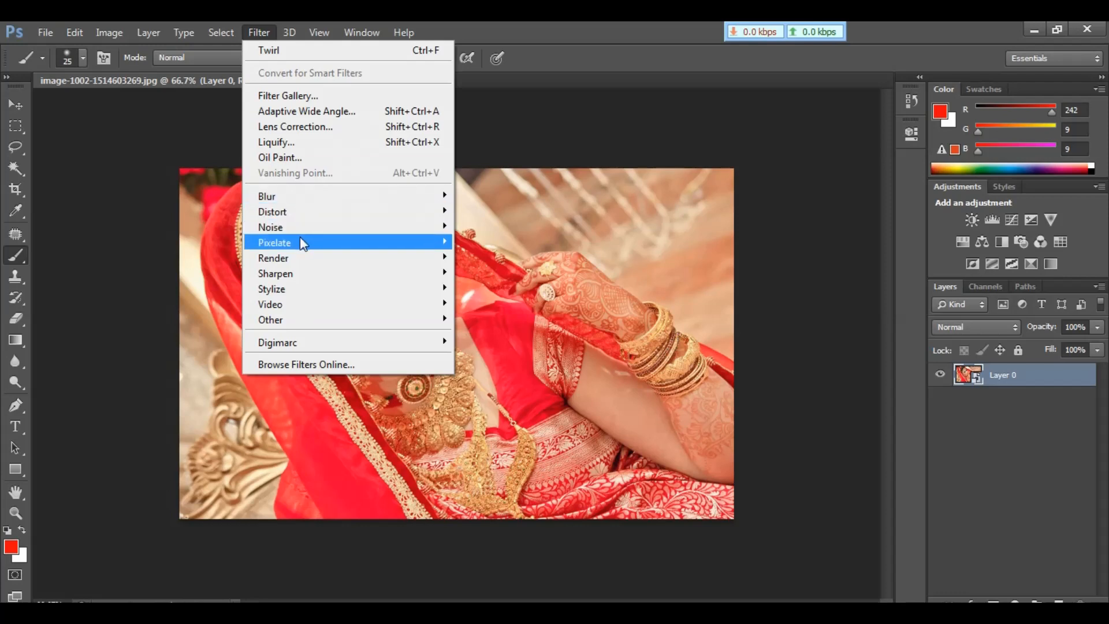
pyautogui.moveTo(301, 245)
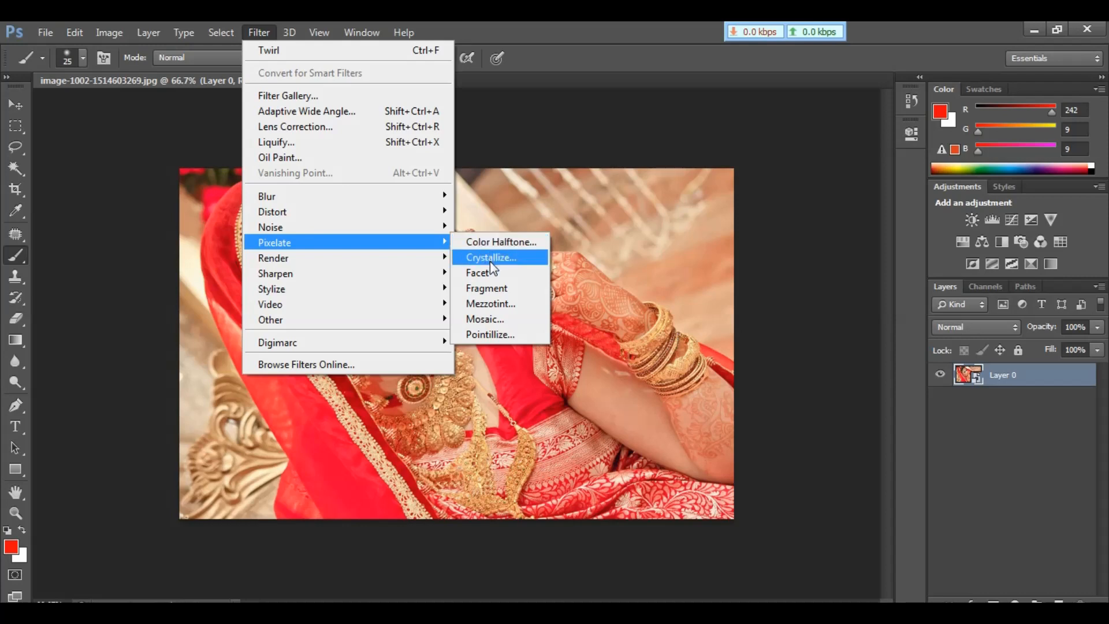
pyautogui.click(497, 303)
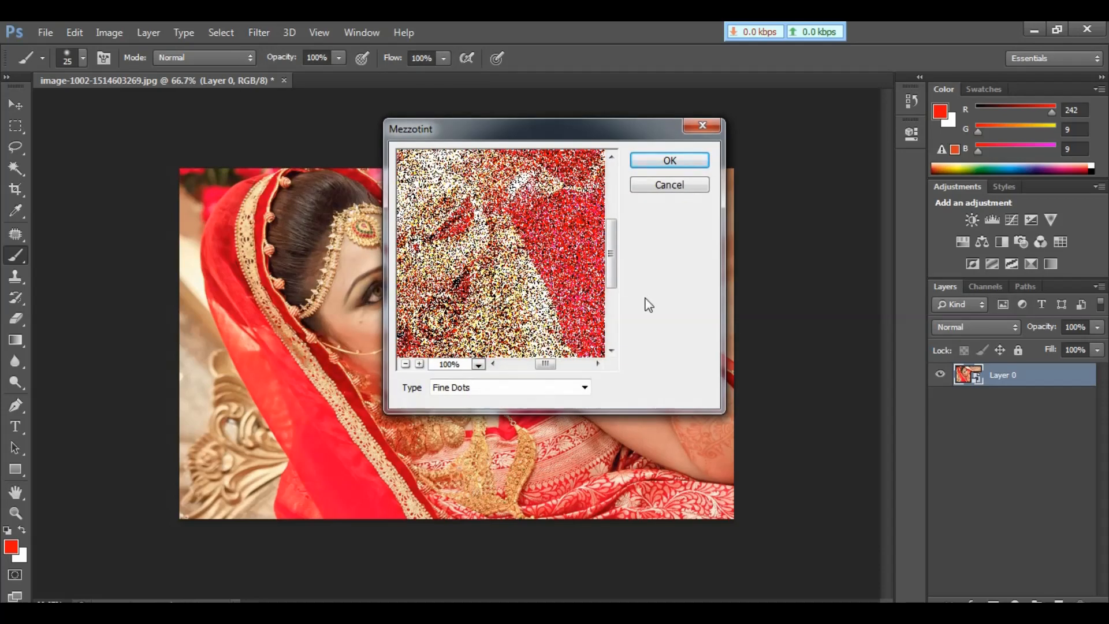
pyautogui.click(553, 386)
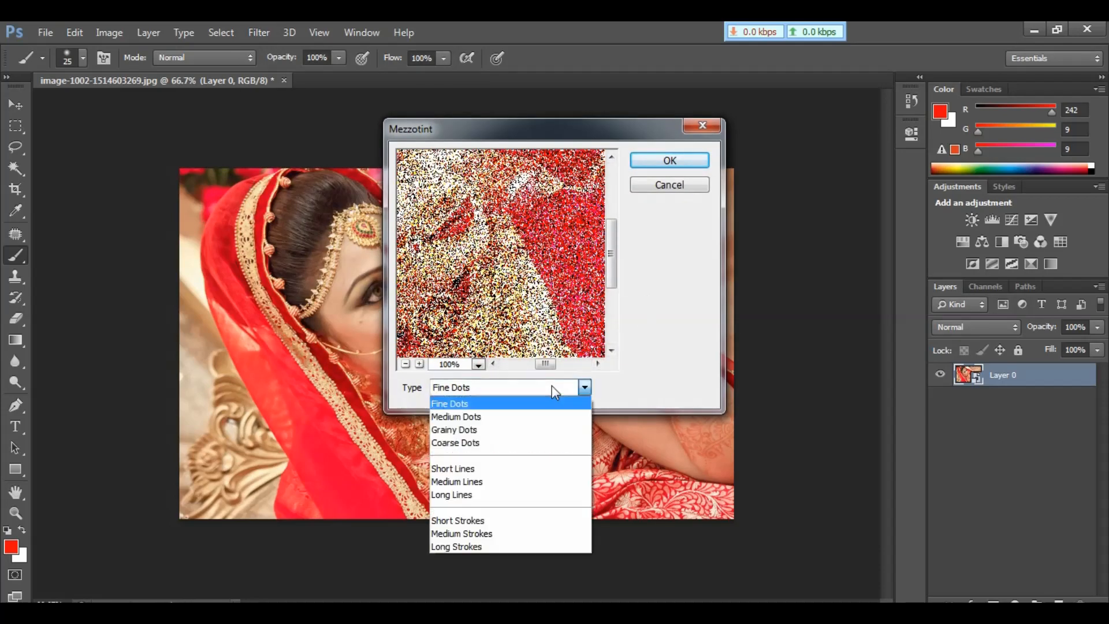
pyautogui.click(504, 404)
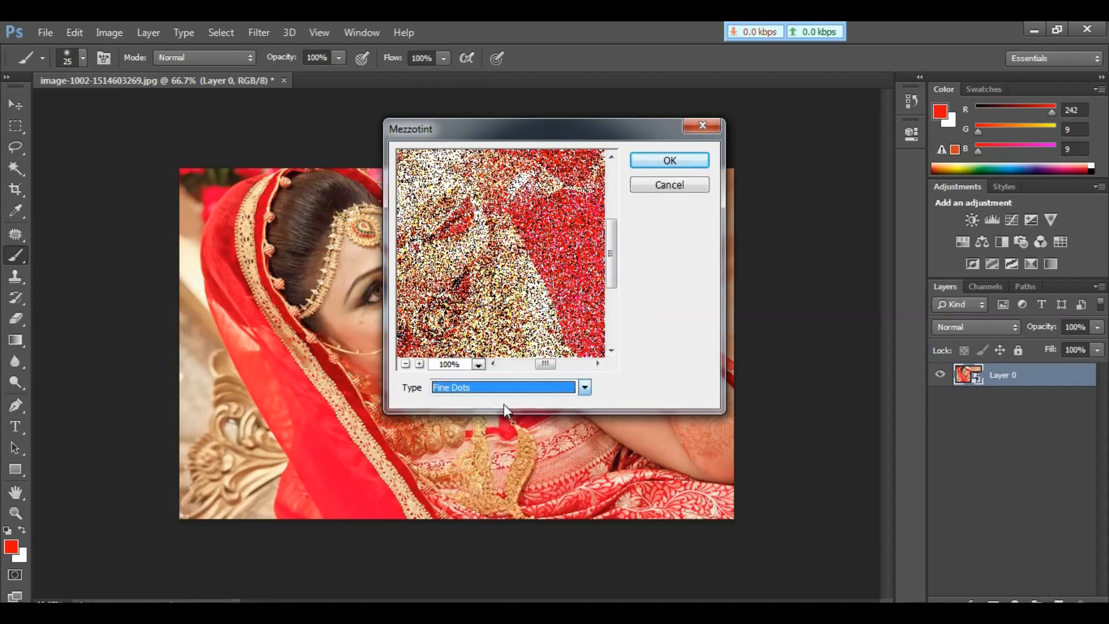
pyautogui.click(674, 162)
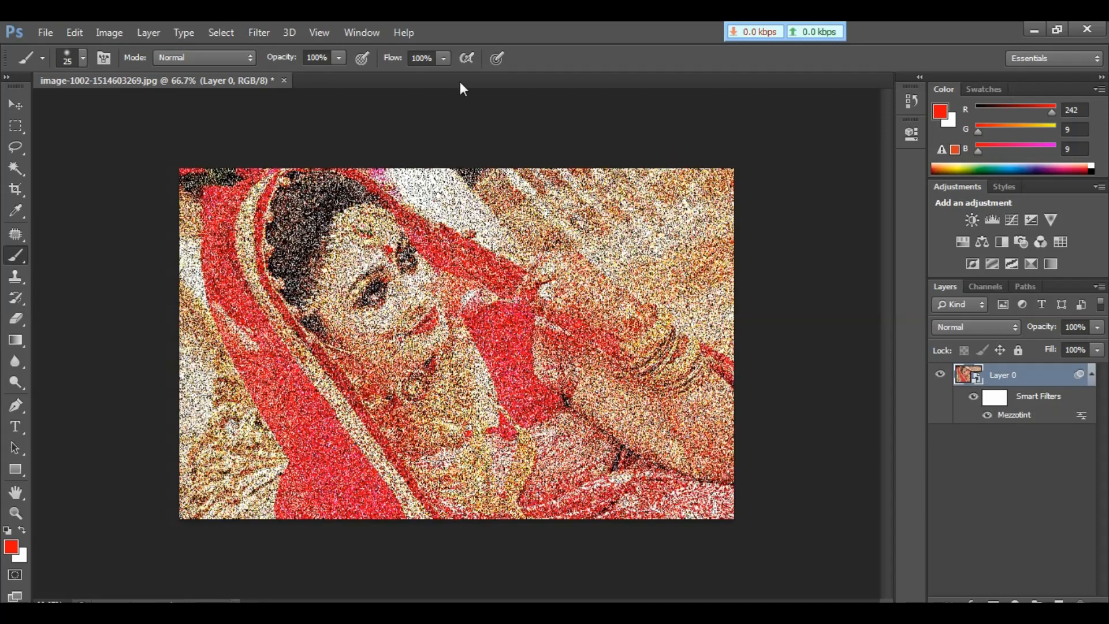
# Apply a Radial Blur to the layer with amount 100, method Zoom and Draft quality
pyautogui.click(265, 33)
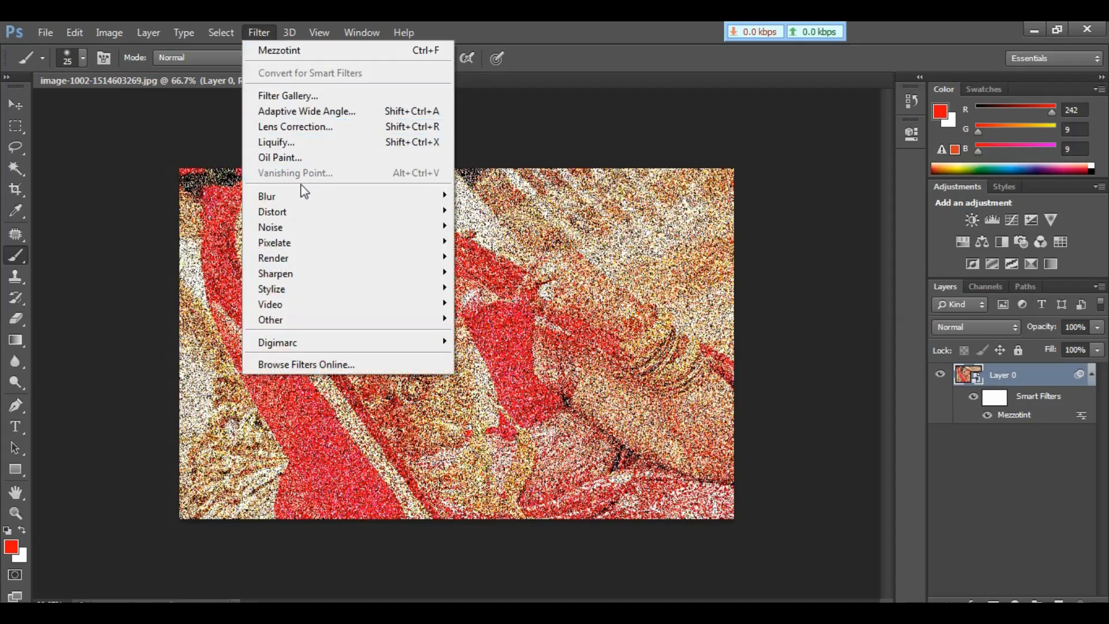
pyautogui.moveTo(300, 197)
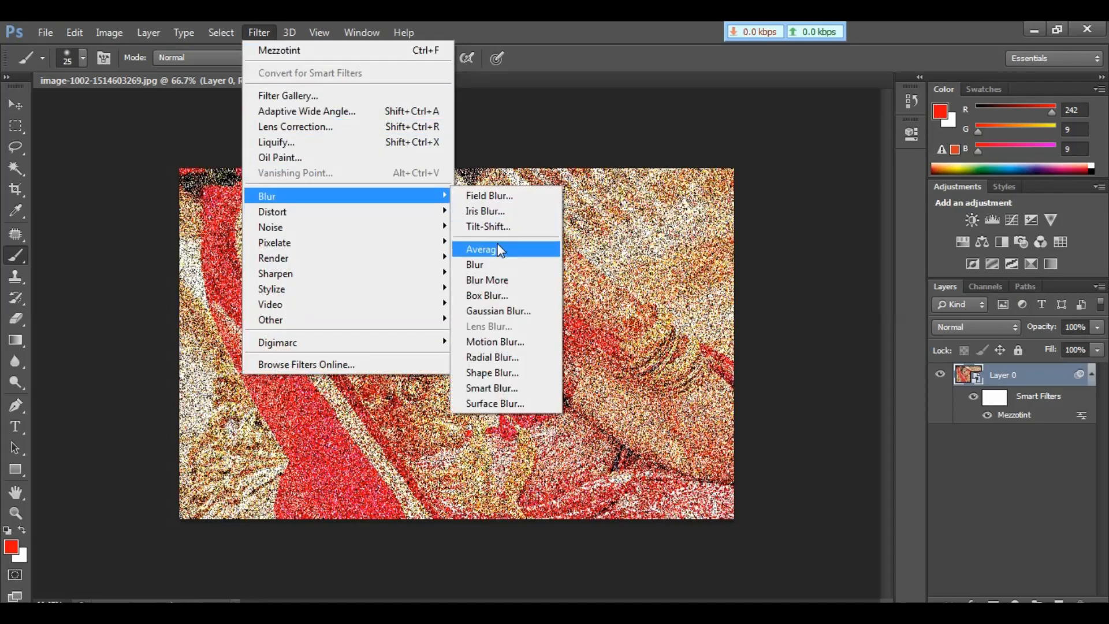
pyautogui.click(487, 355)
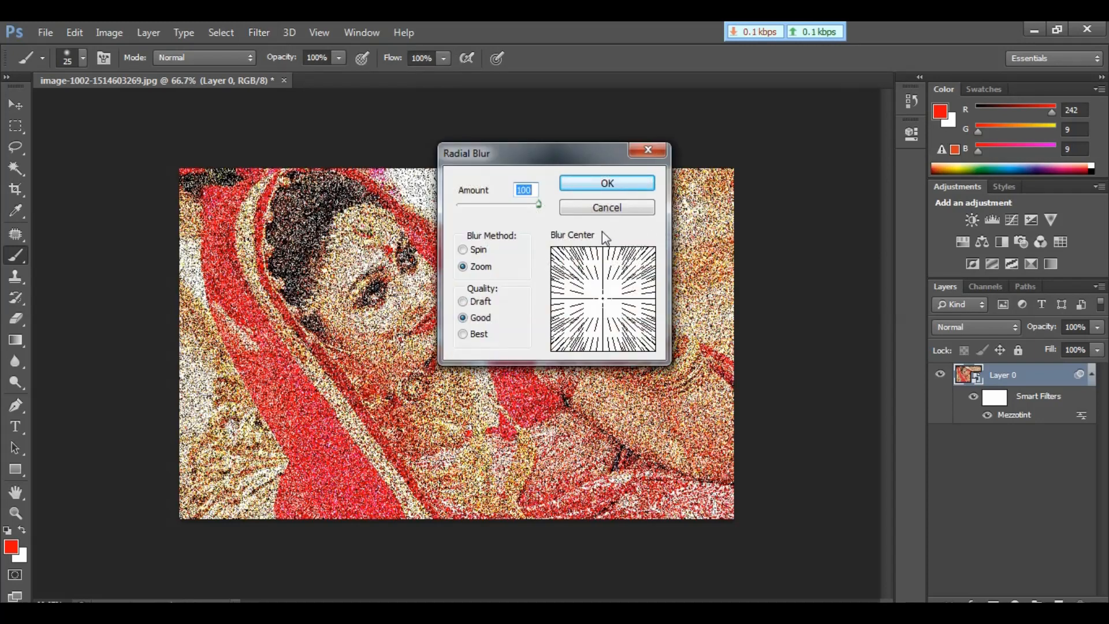
pyautogui.press('alt')
pyautogui.click(464, 303)
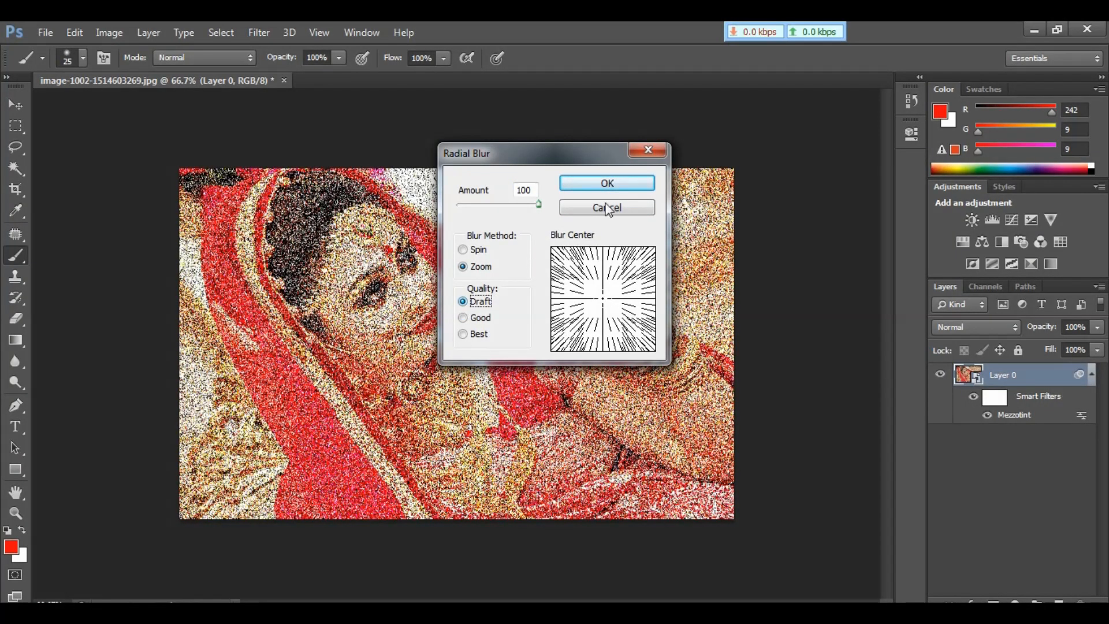
pyautogui.click(608, 183)
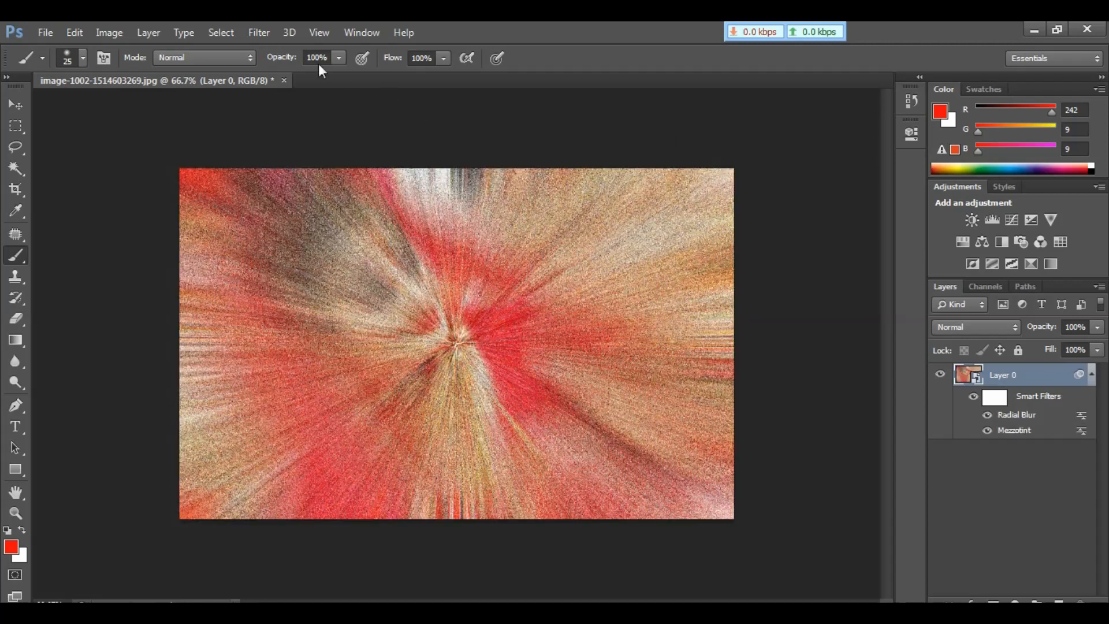
# Add a second Radial Blur with amount 100 and method Zoom, this time at Good quality
pyautogui.click(266, 34)
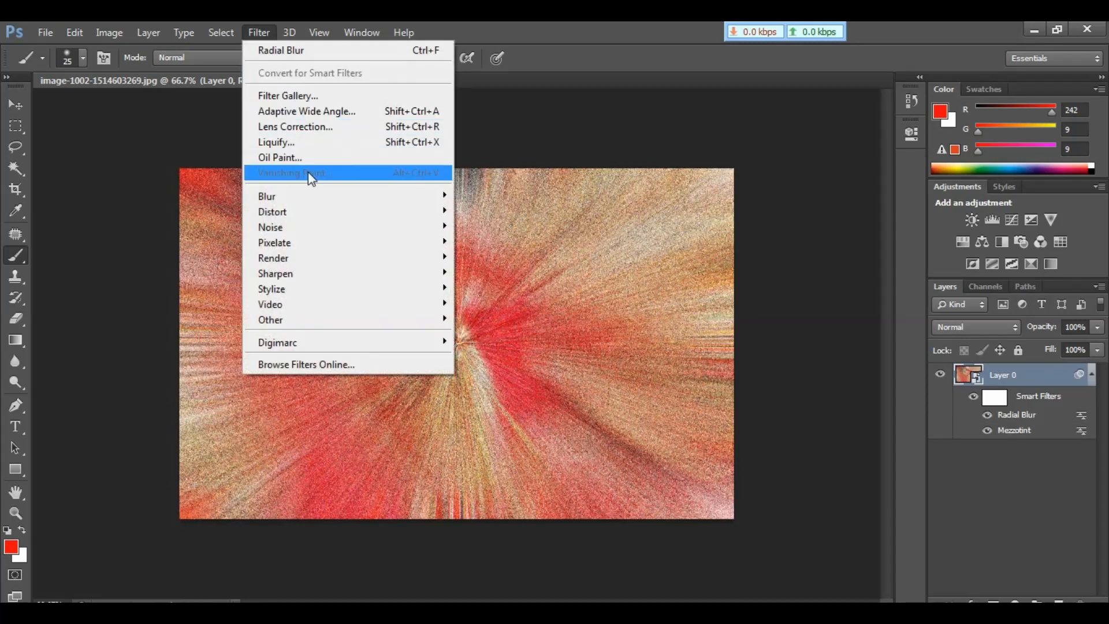
pyautogui.moveTo(312, 199)
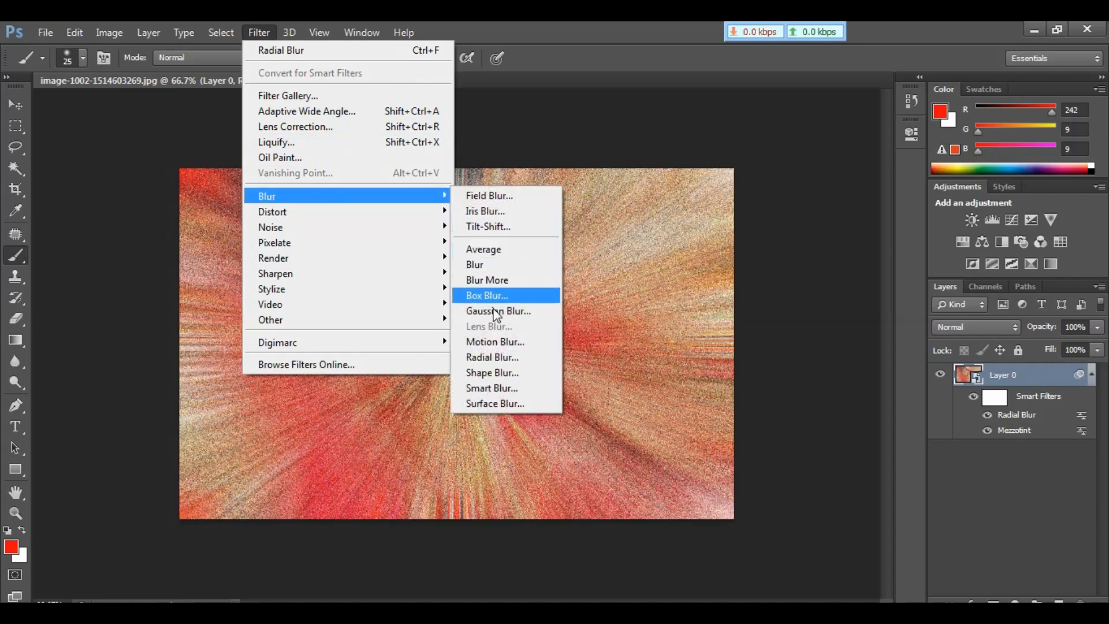
pyautogui.click(503, 355)
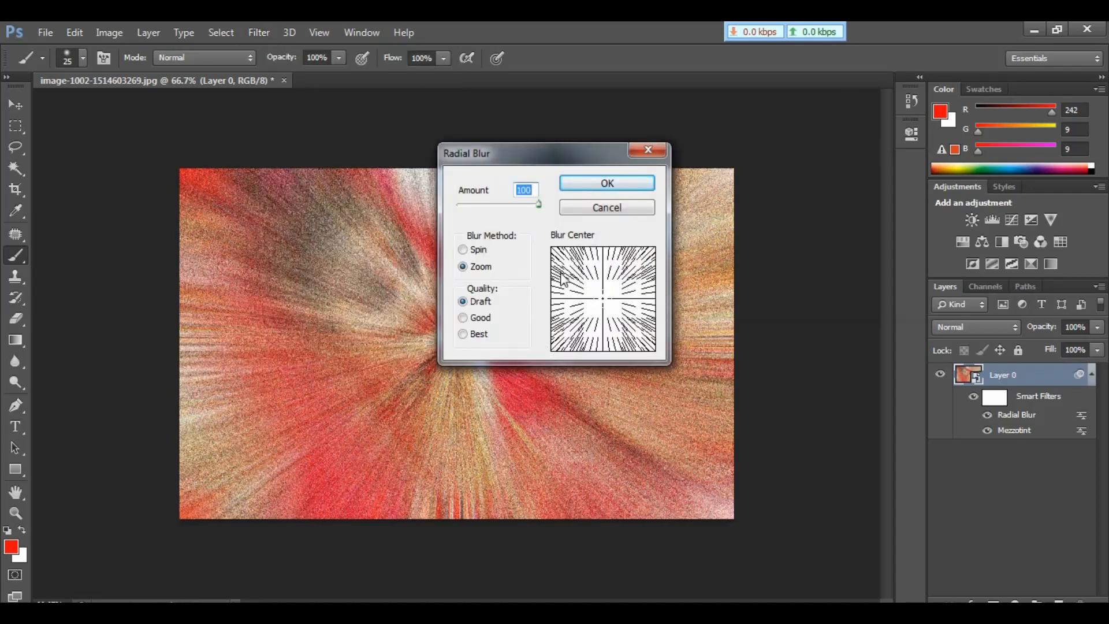
pyautogui.press('alt')
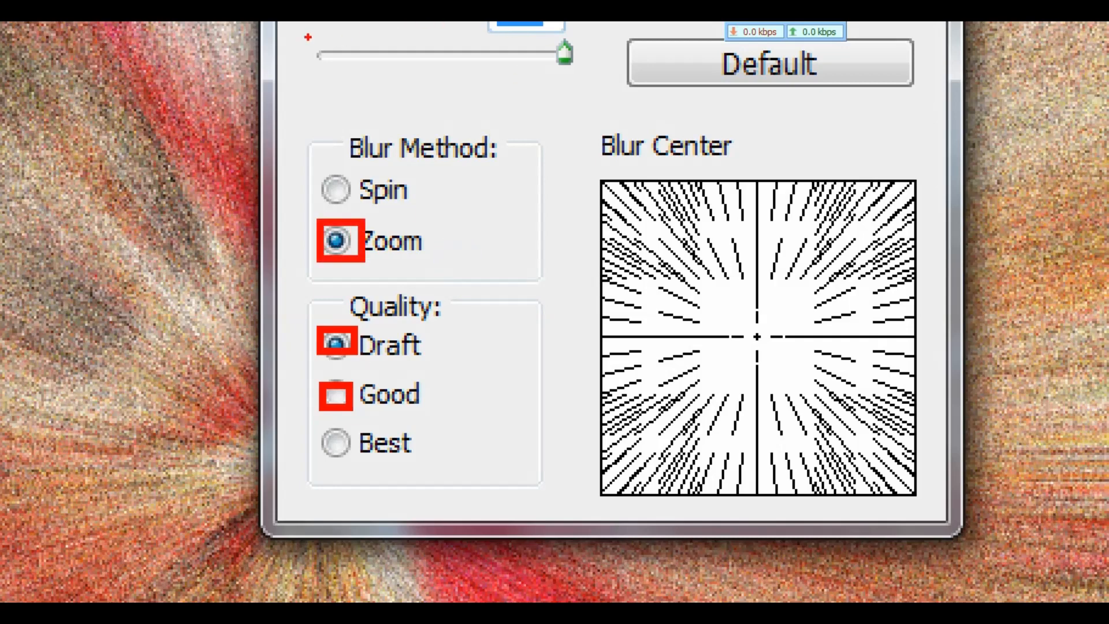
pyautogui.moveTo(308, 34)
pyautogui.mouseDown()
pyautogui.moveTo(614, 64)
pyautogui.moveTo(618, 76)
pyautogui.mouseUp()
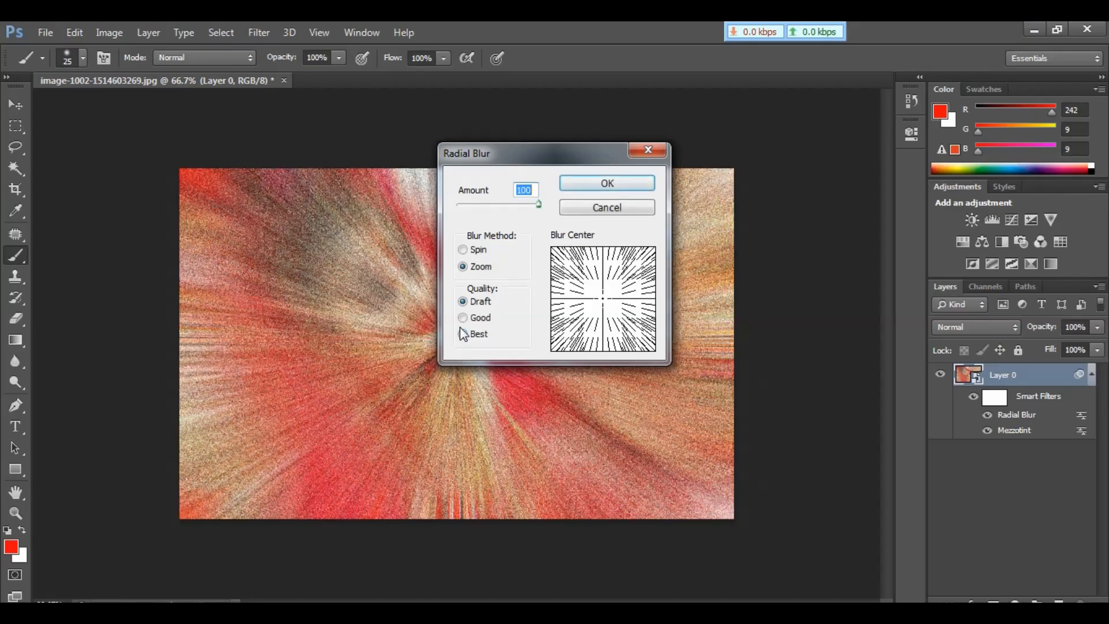
pyautogui.click(463, 319)
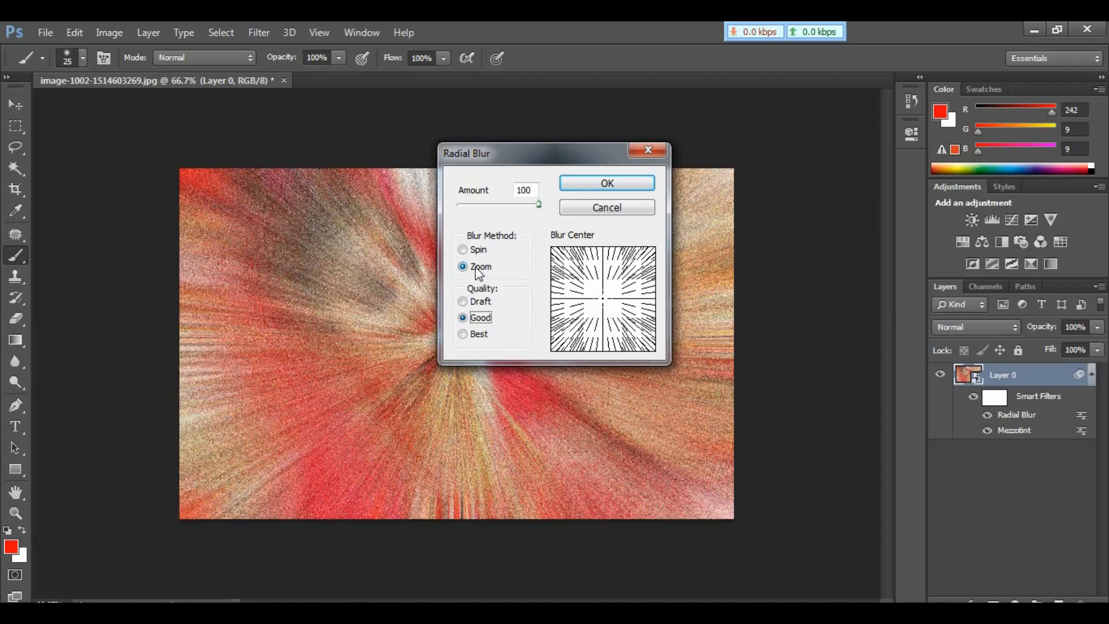
pyautogui.click(611, 186)
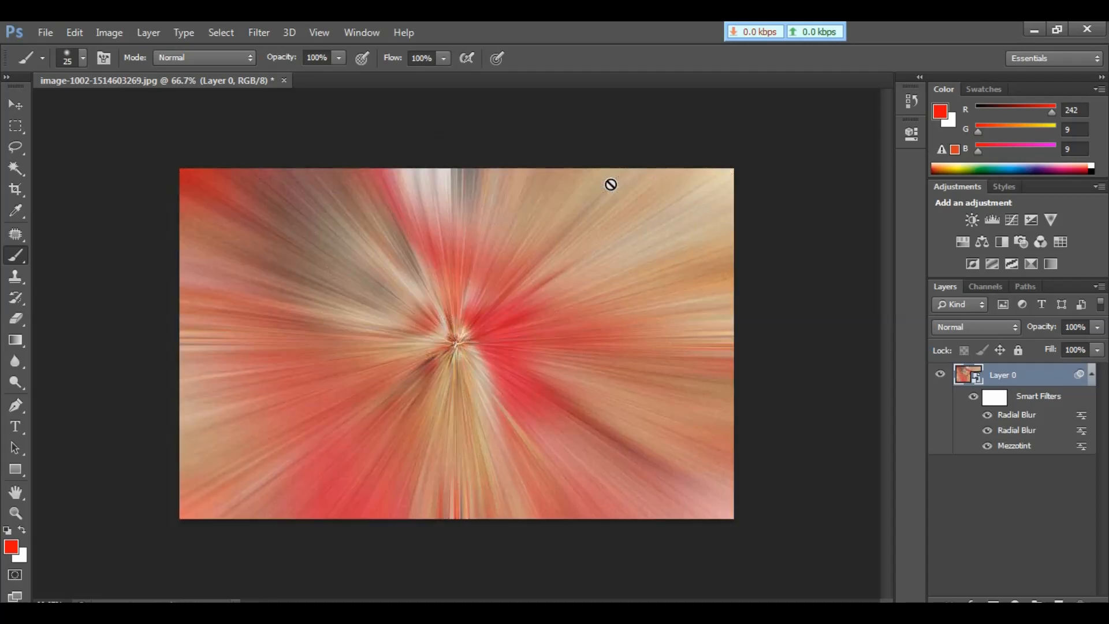
# Apply a Twirl distortion to the layer with an angle of 457°
pyautogui.hotkey('ctrl', '1')
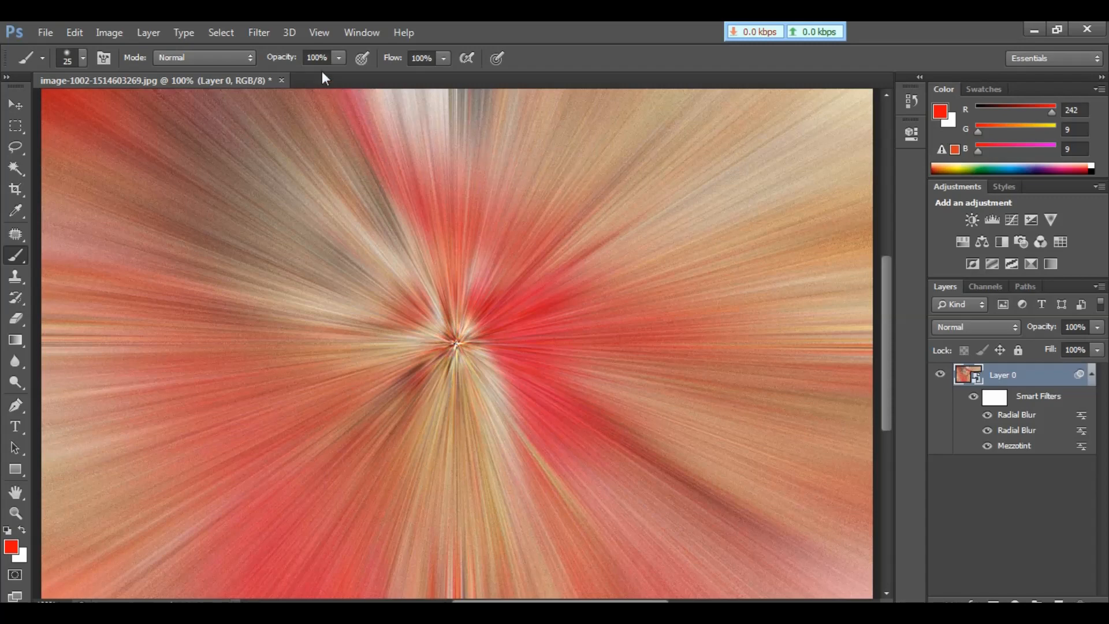
pyautogui.click(269, 39)
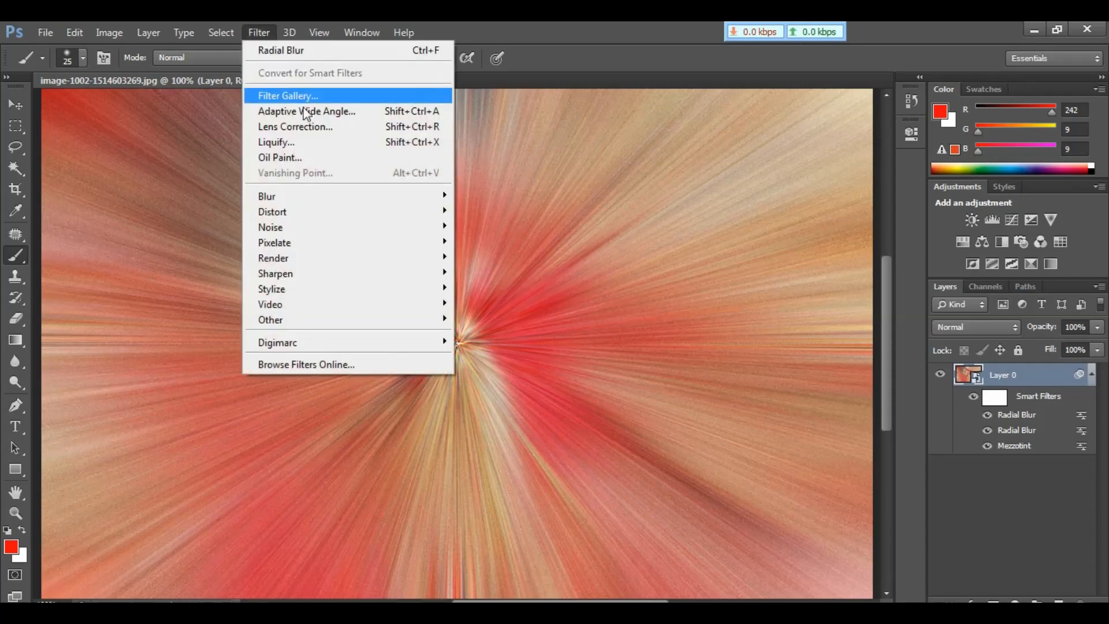
pyautogui.moveTo(317, 212)
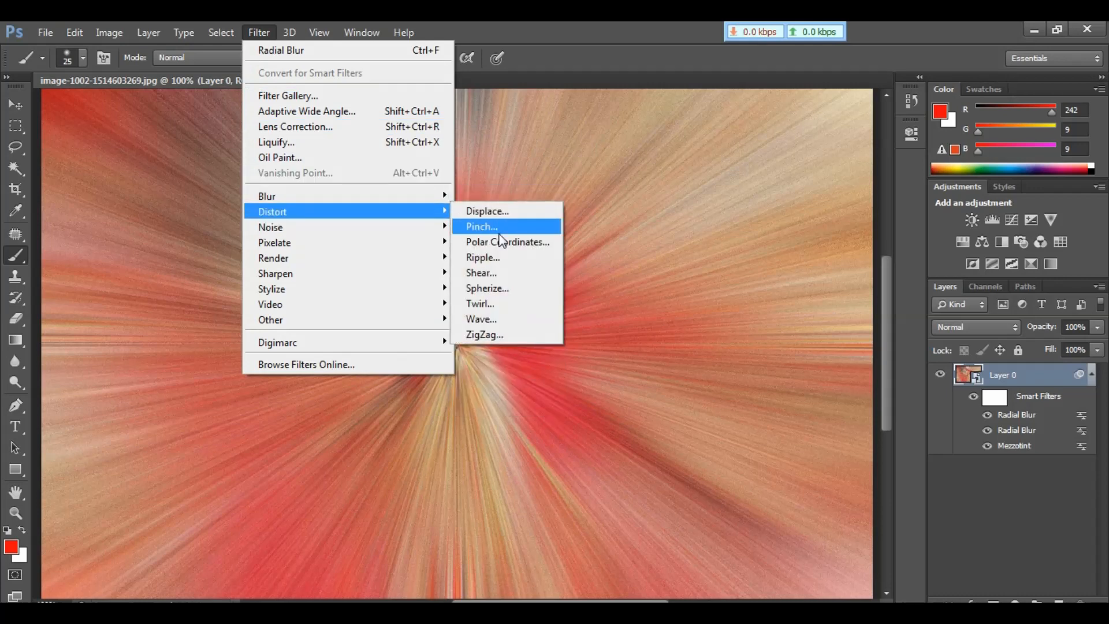
pyautogui.click(502, 309)
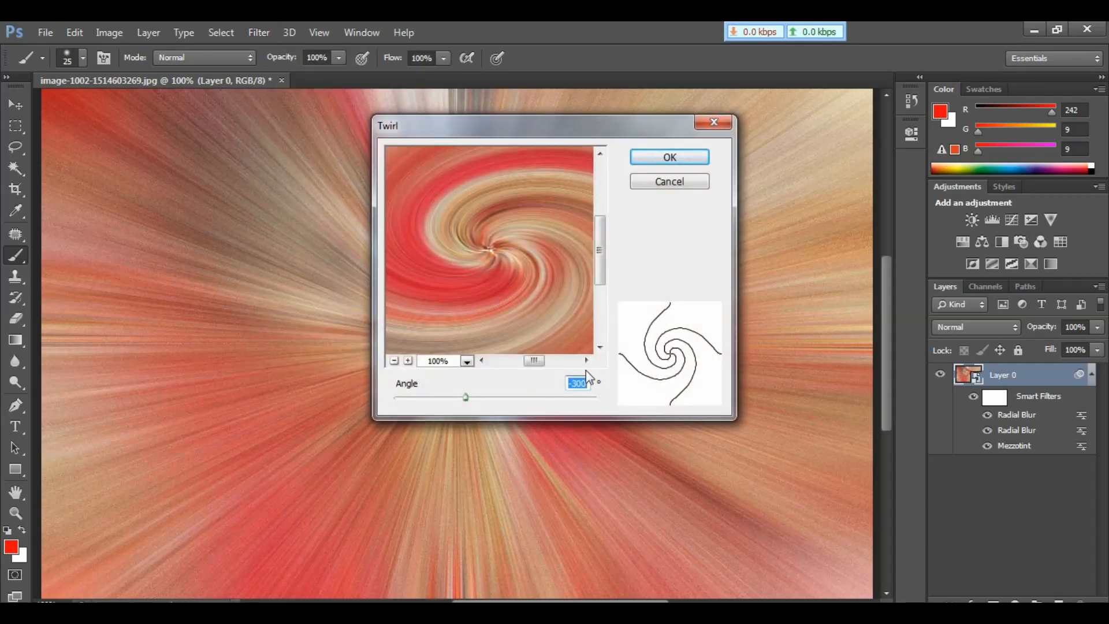
pyautogui.moveTo(465, 399); pyautogui.dragTo(540, 407)
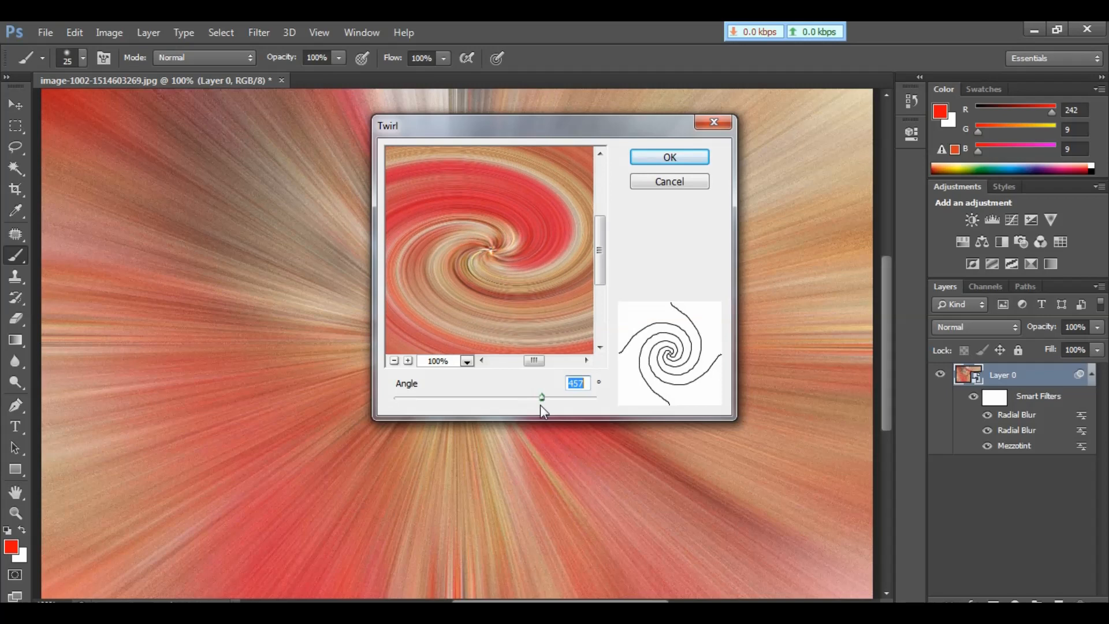
pyautogui.click(674, 158)
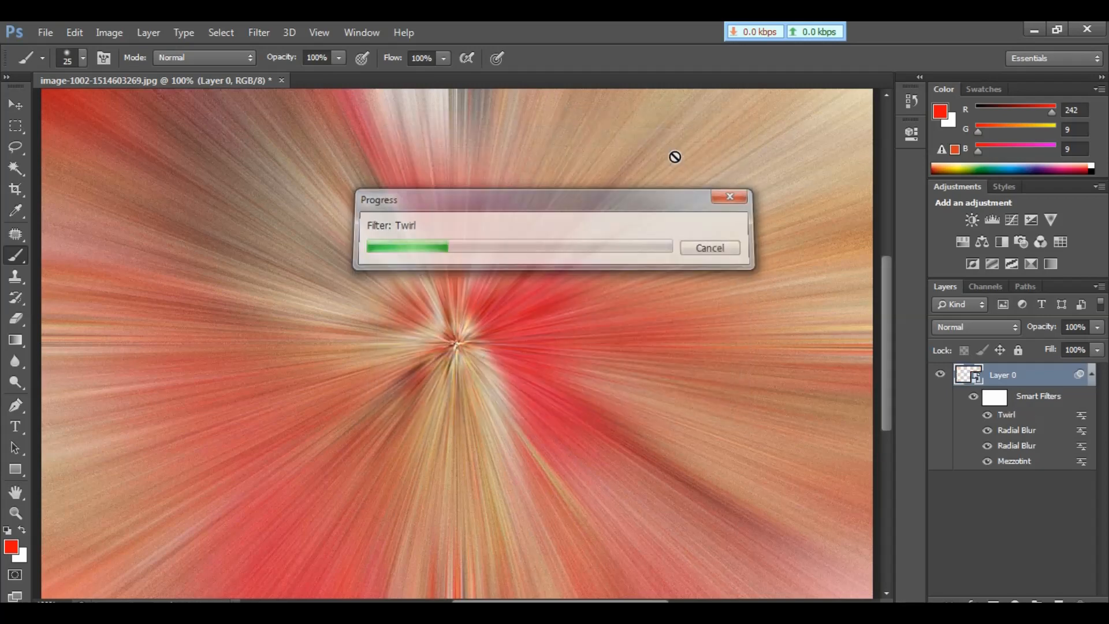
# Set the blending mode of the Twirl smart filter to Lighten, keeping 100% opacity
pyautogui.hotkey('ctrl', '-')
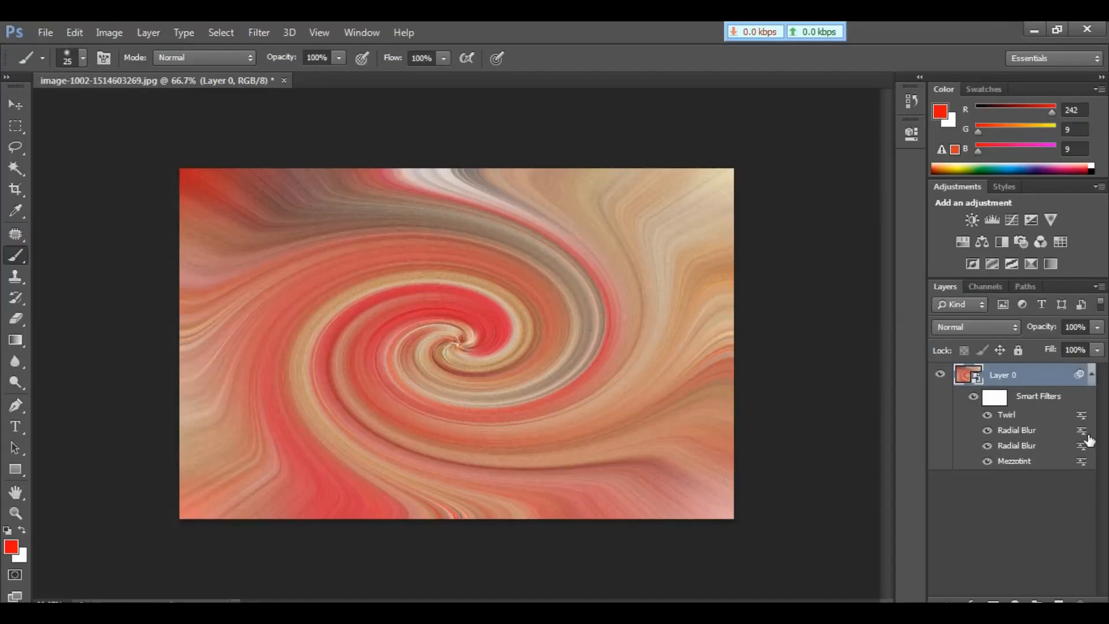
pyautogui.doubleClick(1080, 416)
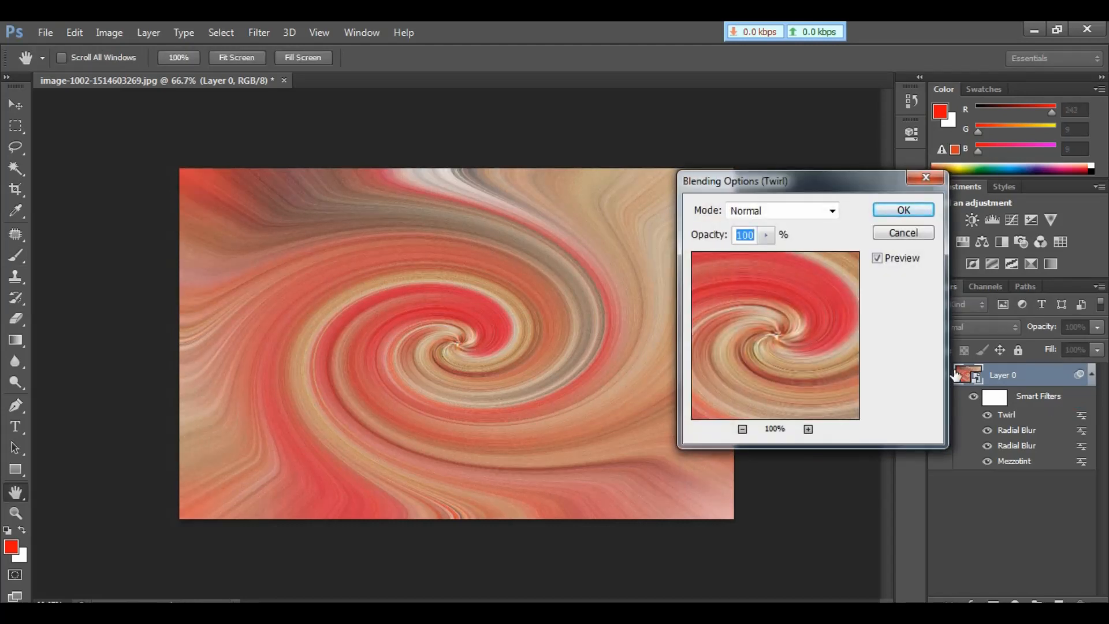
pyautogui.moveTo(851, 188); pyautogui.dragTo(714, 149)
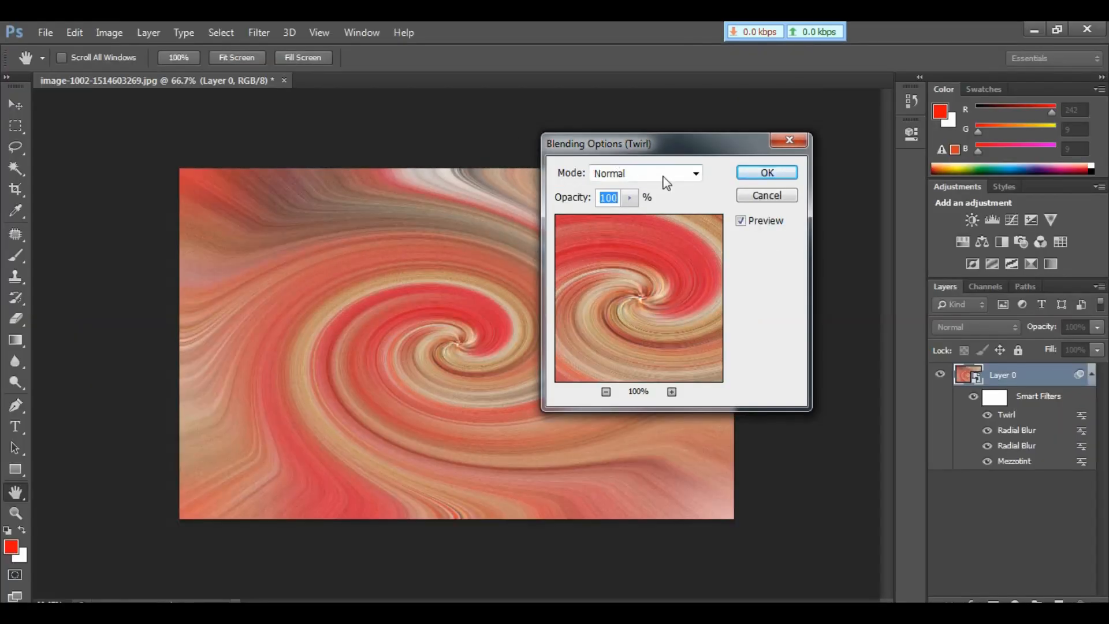
pyautogui.click(753, 242)
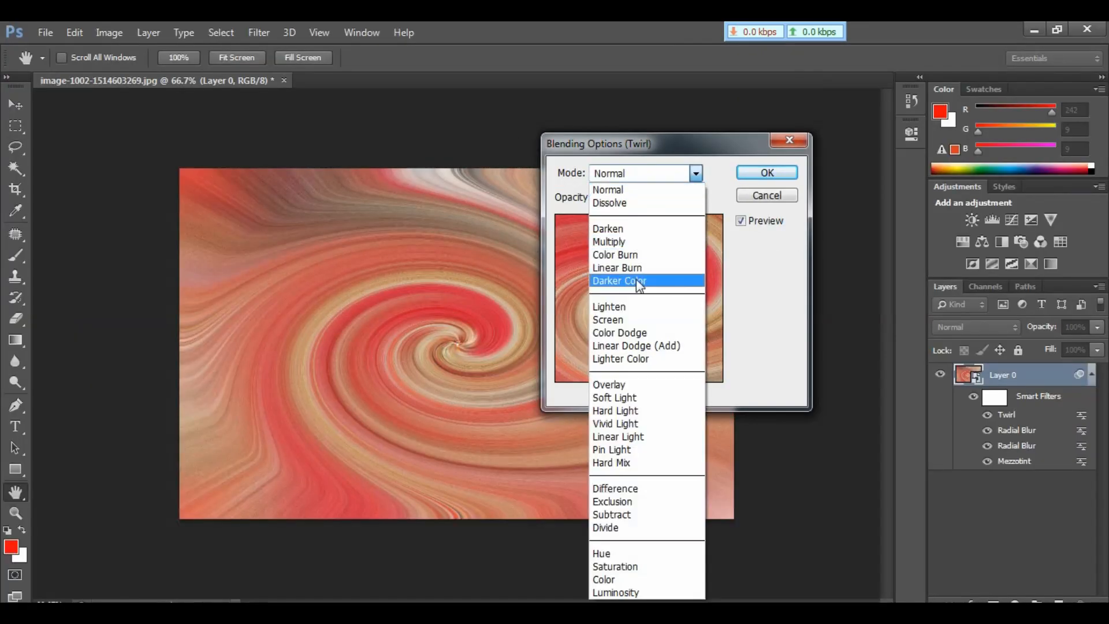
pyautogui.click(624, 313)
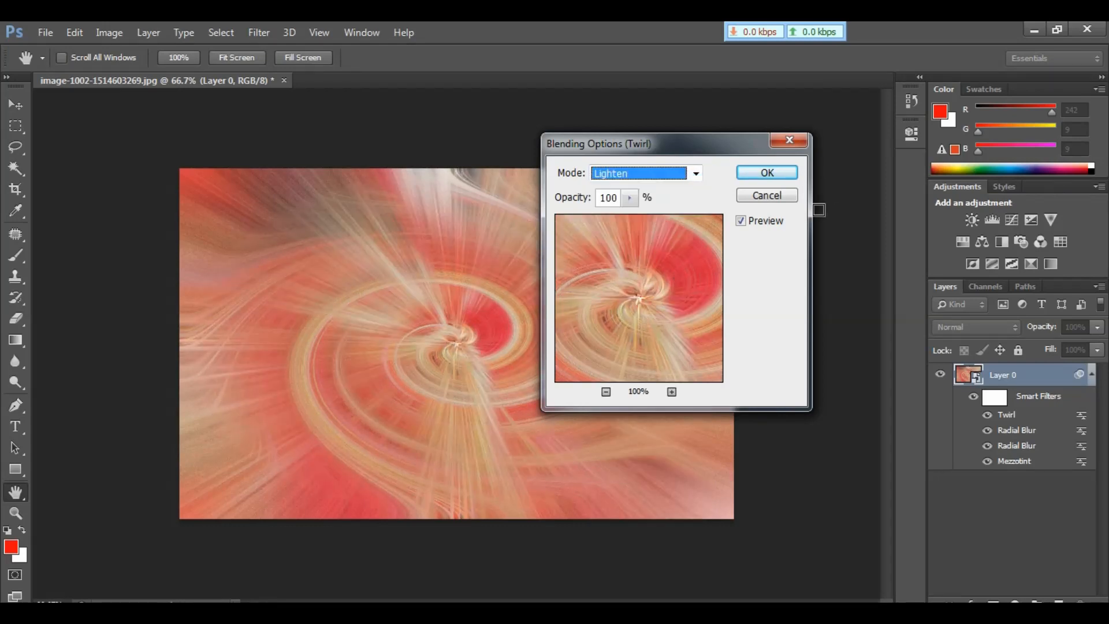
pyautogui.click(771, 176)
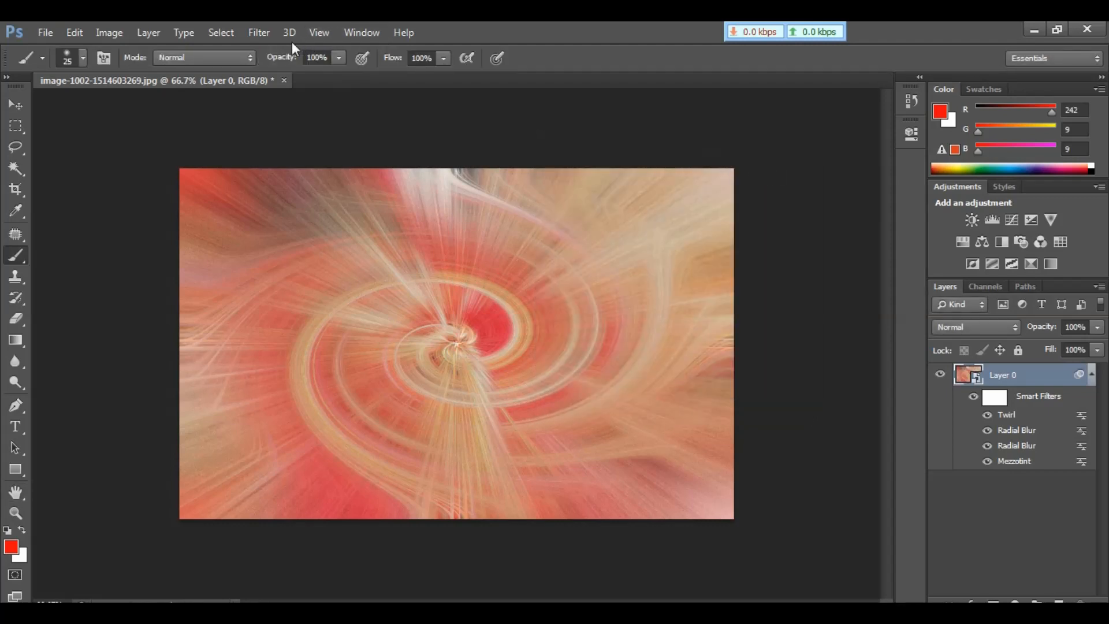
# Apply a second Twirl distortion to the layer with an angle of -255°
pyautogui.click(263, 35)
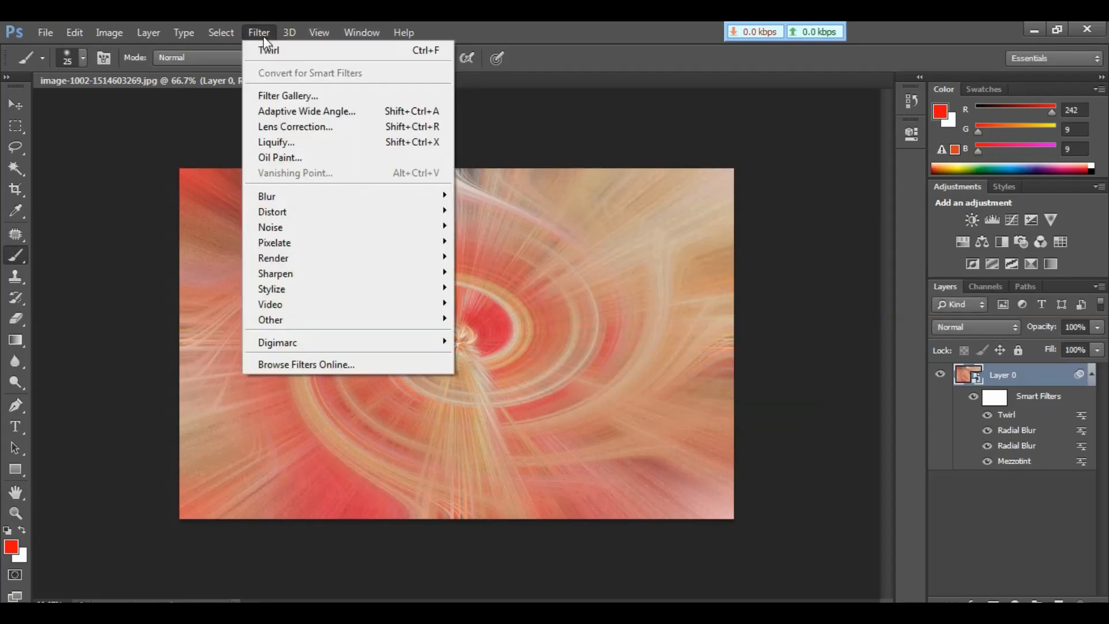
pyautogui.moveTo(288, 212)
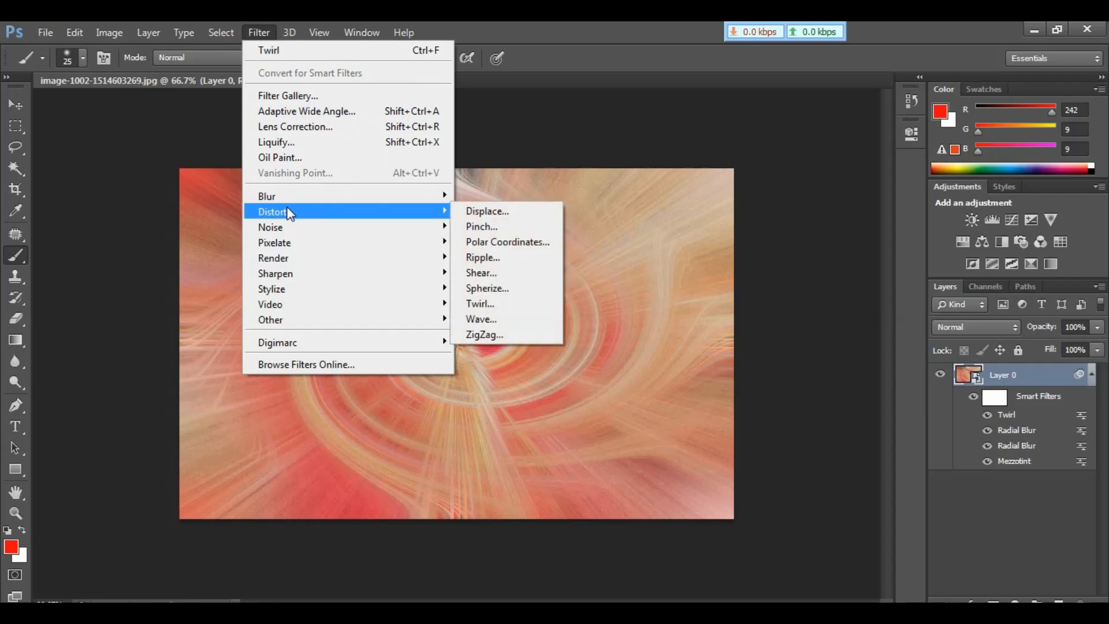
pyautogui.click(510, 309)
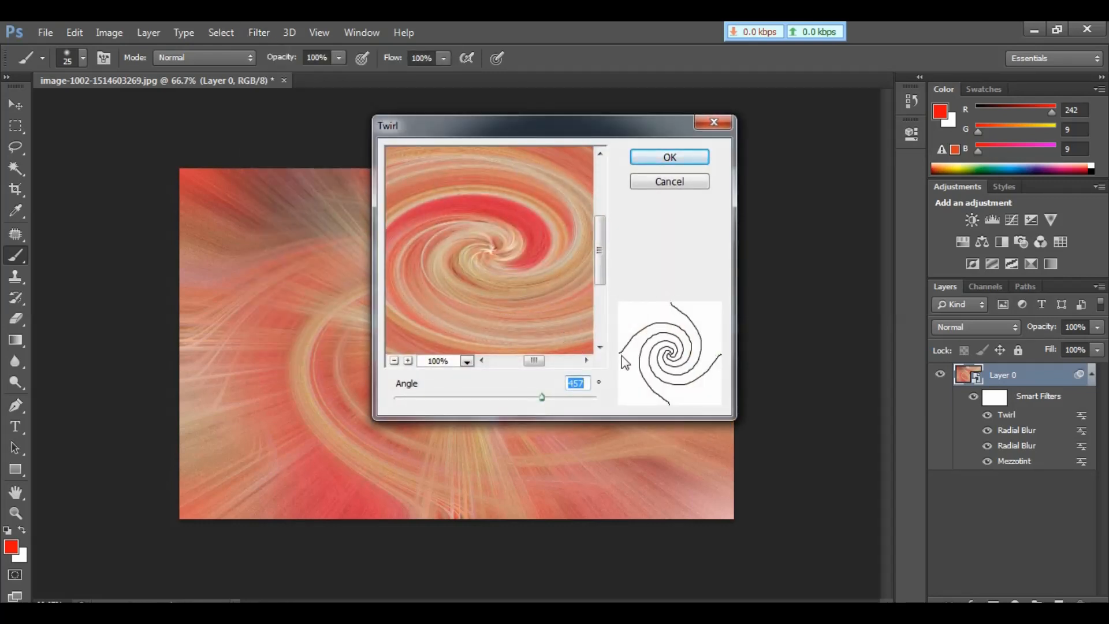
pyautogui.moveTo(547, 403); pyautogui.dragTo(471, 386)
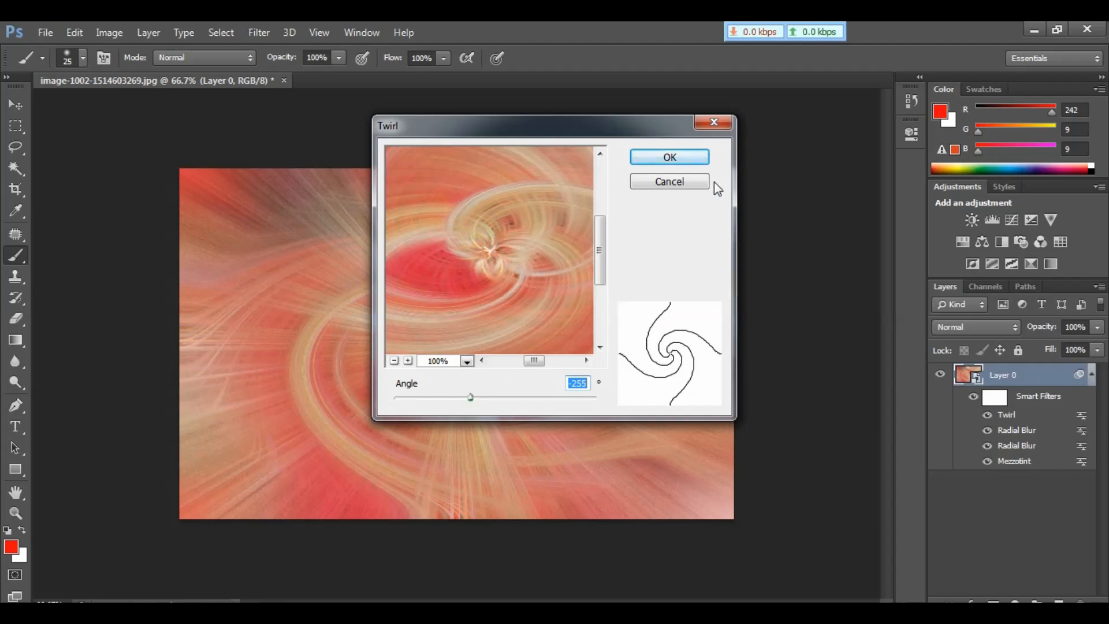
pyautogui.click(670, 157)
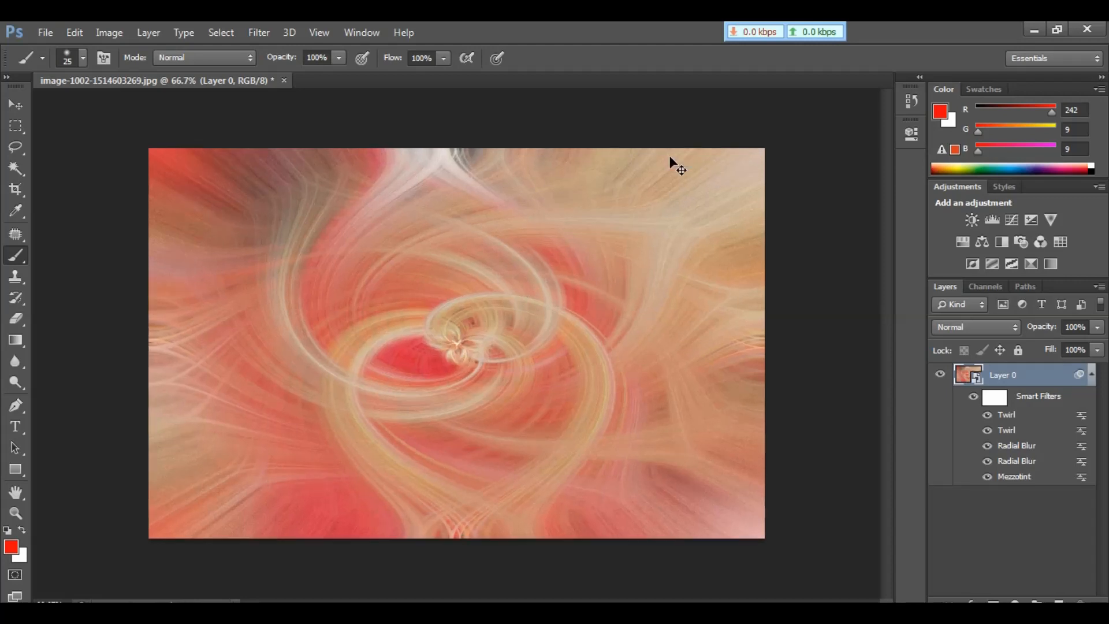
pyautogui.hotkey('ctrl', '1')
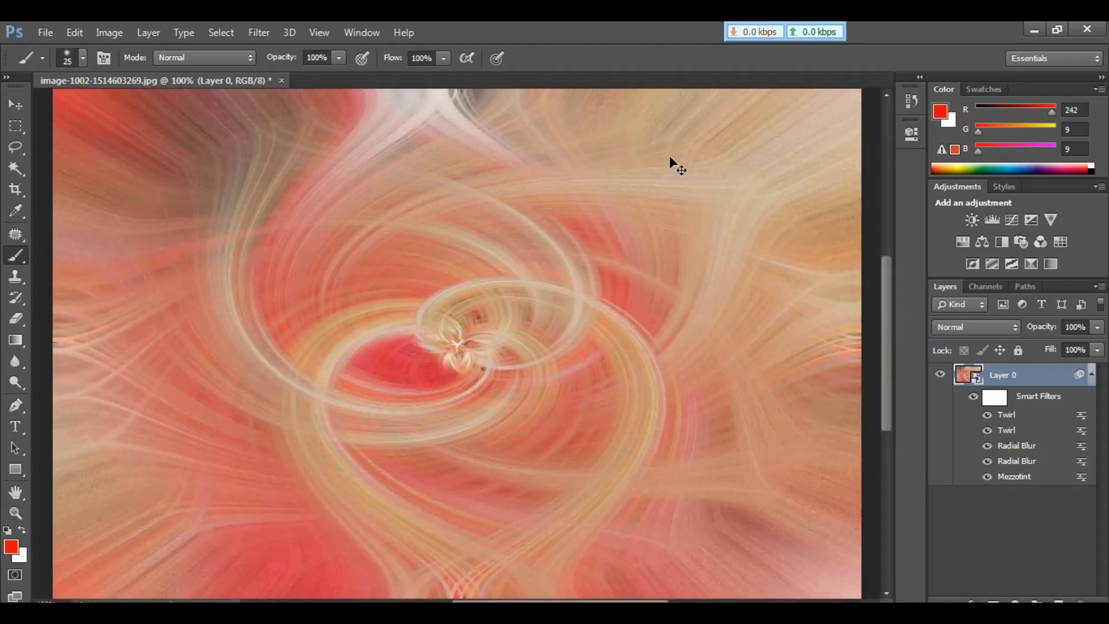
pyautogui.hotkey('ctrl', '-')
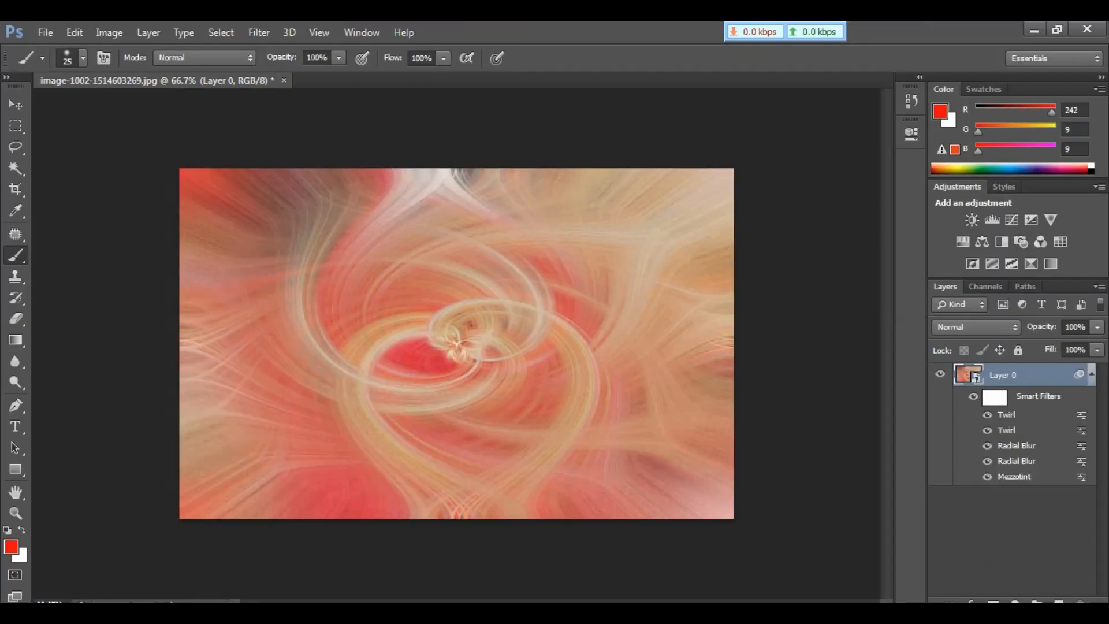
# Add a Levels adjustment layer above the image and raise the RGB black input level to deepen the shadows and colours
pyautogui.click(1015, 601)
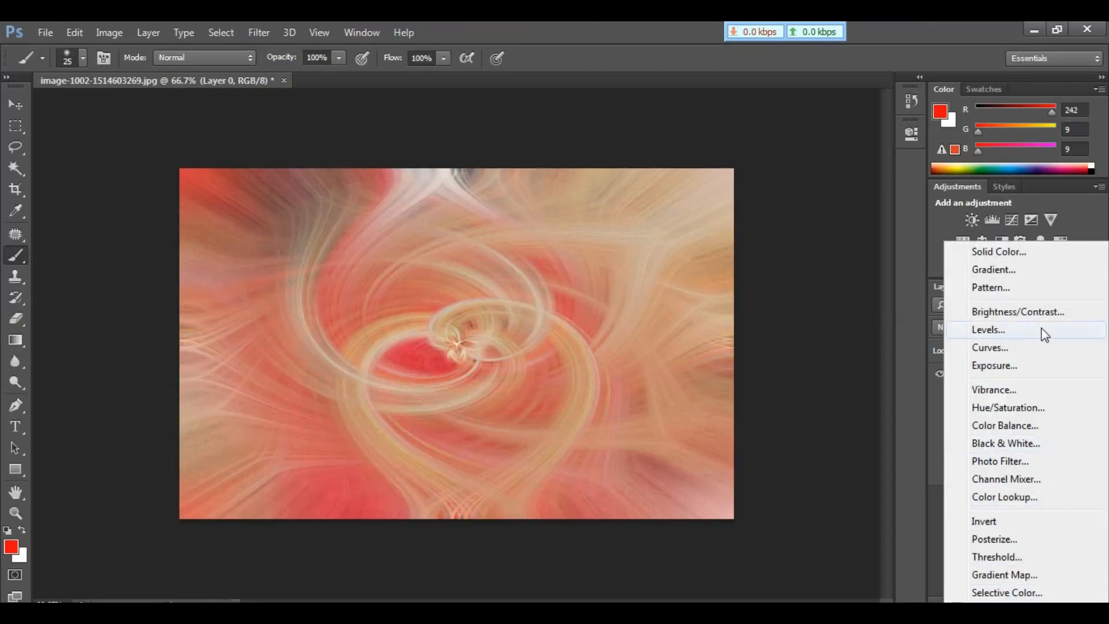
pyautogui.click(1019, 330)
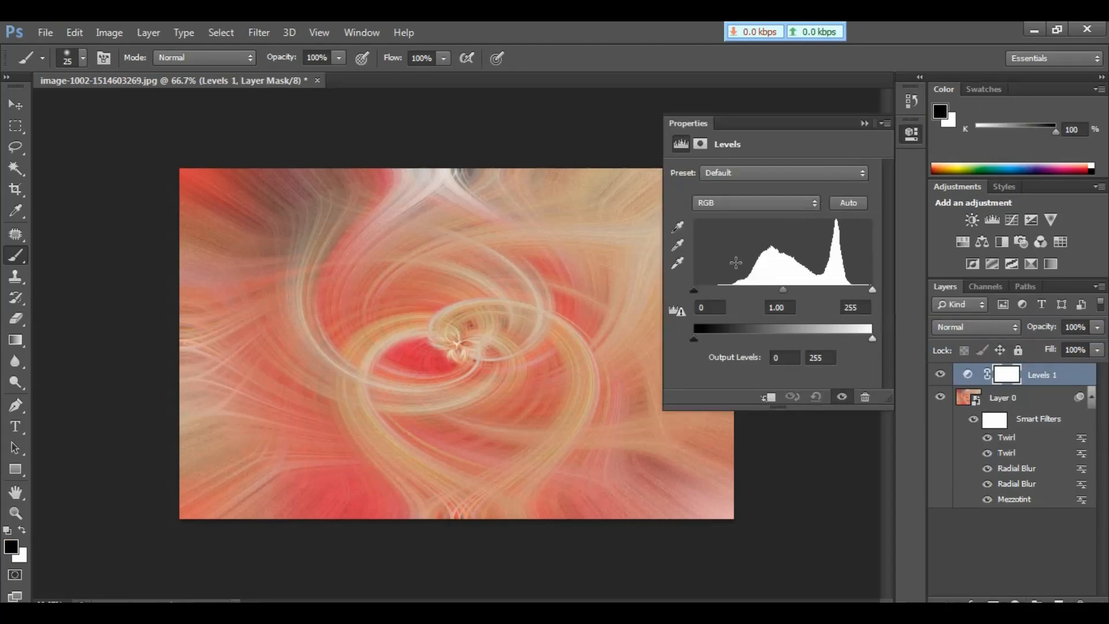
pyautogui.moveTo(694, 290); pyautogui.dragTo(752, 308)
pyautogui.click(864, 123)
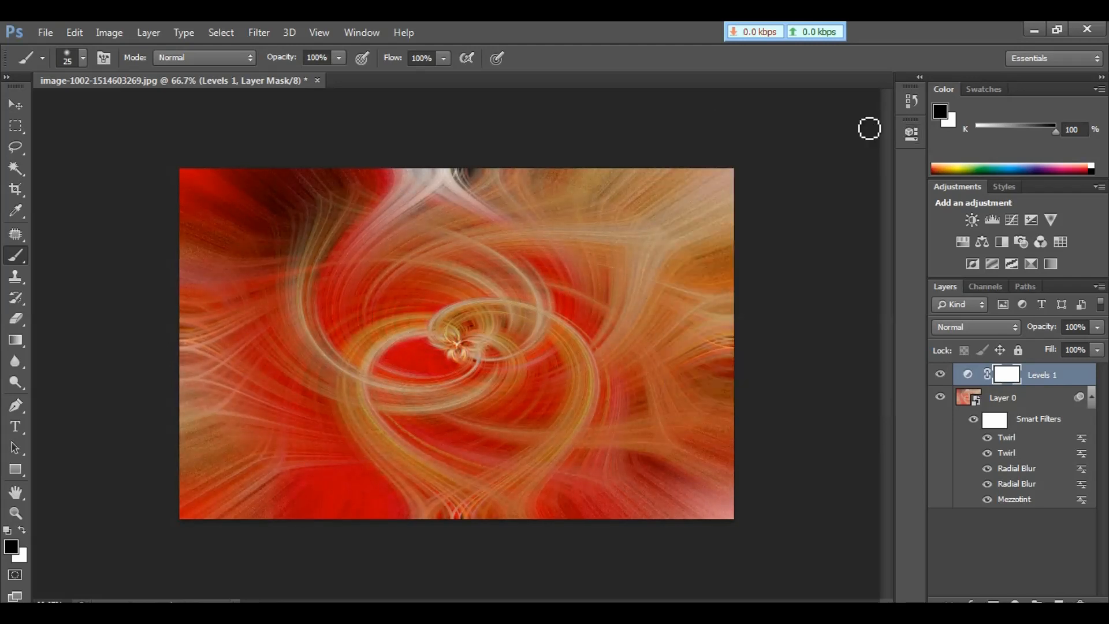